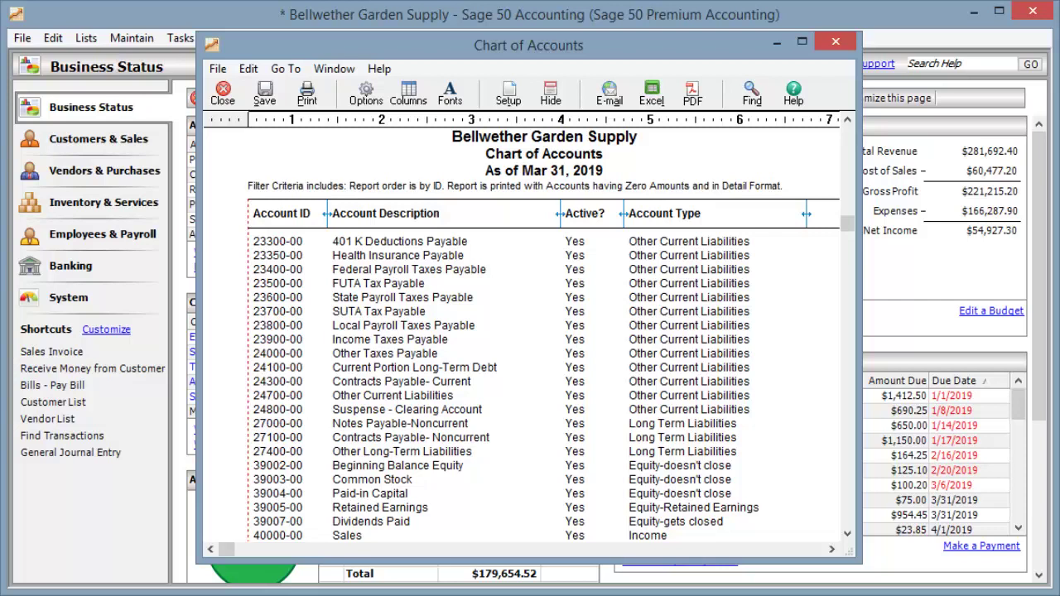
Step: Close the Chart of Accounts report to return to the Bellwether Garden Supply Business Status dashboard
click(836, 41)
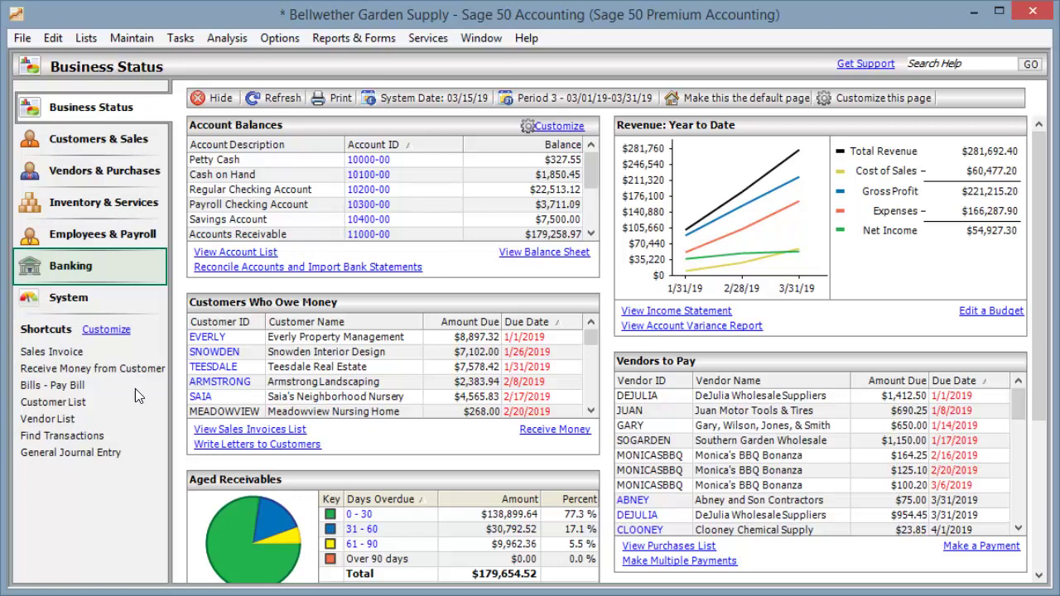
Step: From Banking, start a blank new account record in Maintain Chart of Accounts
click(76, 272)
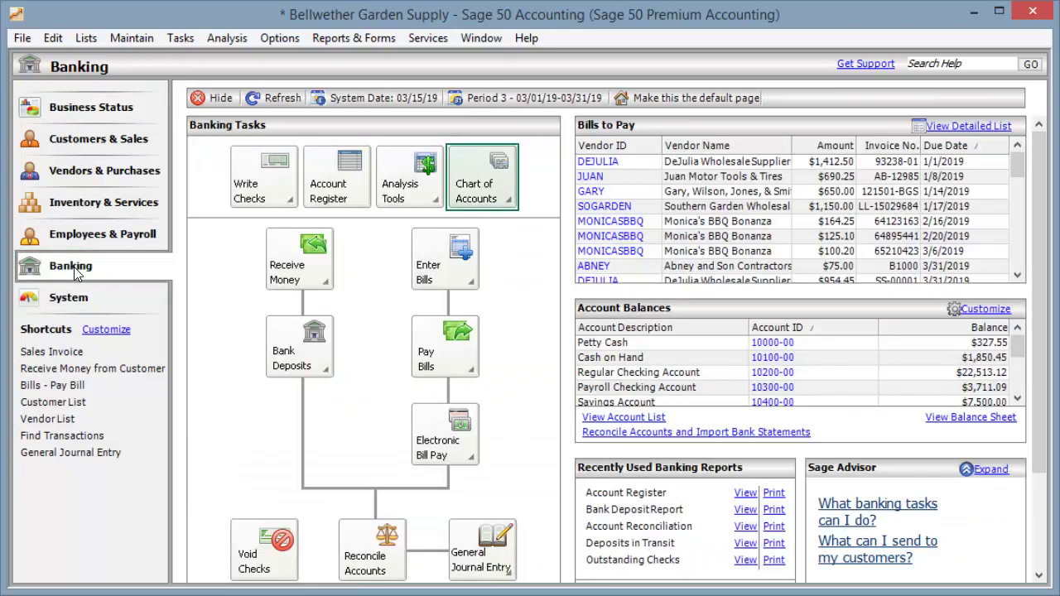
click(483, 184)
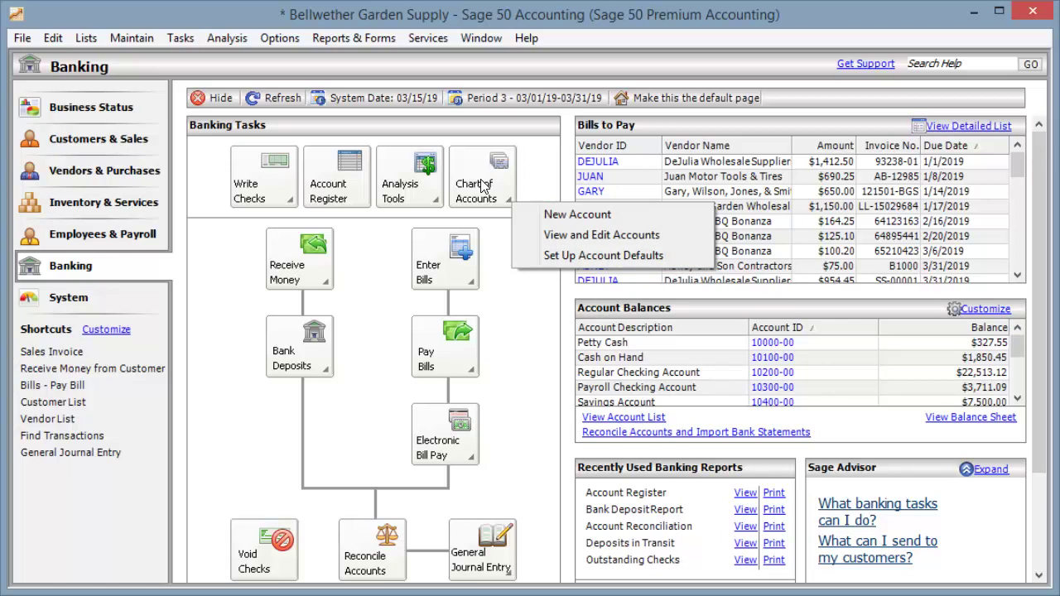
click(577, 217)
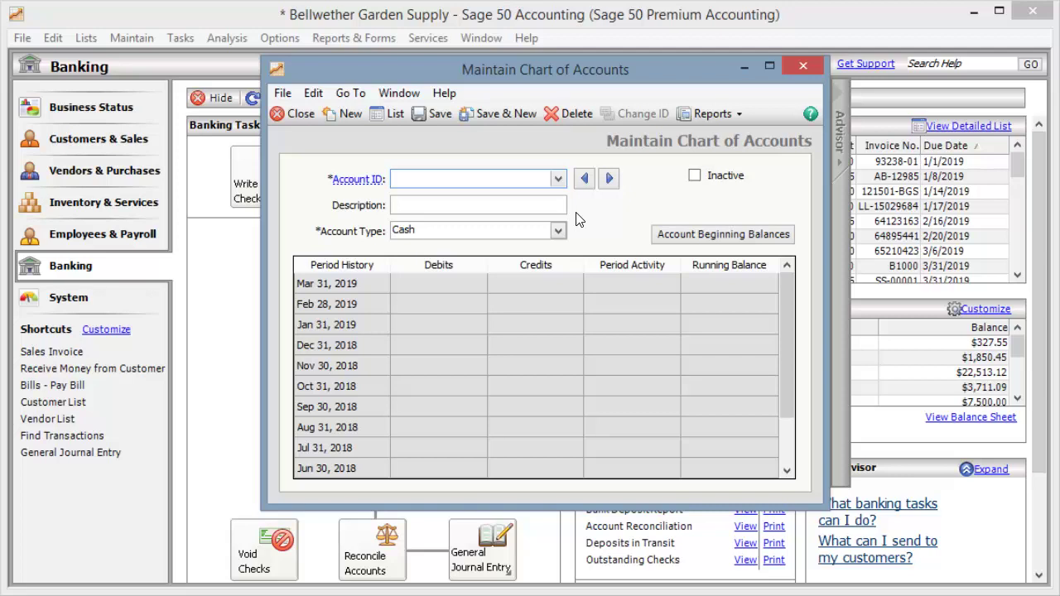
Step: Review the existing 40000-series sales account IDs, then enter 40000-PT as the new account ID
click(558, 179)
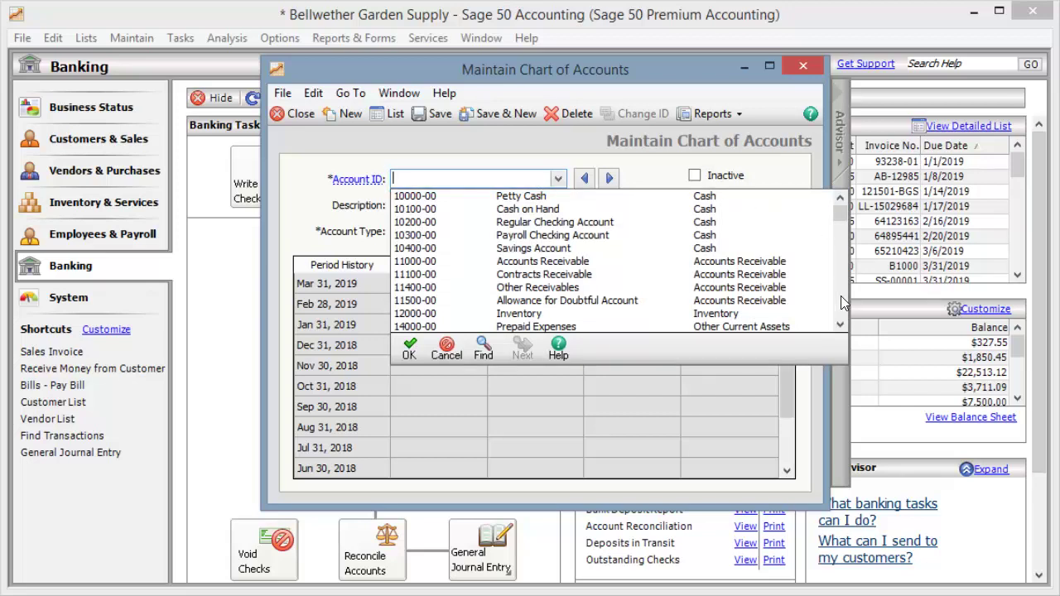
scroll(842, 302, down, 10)
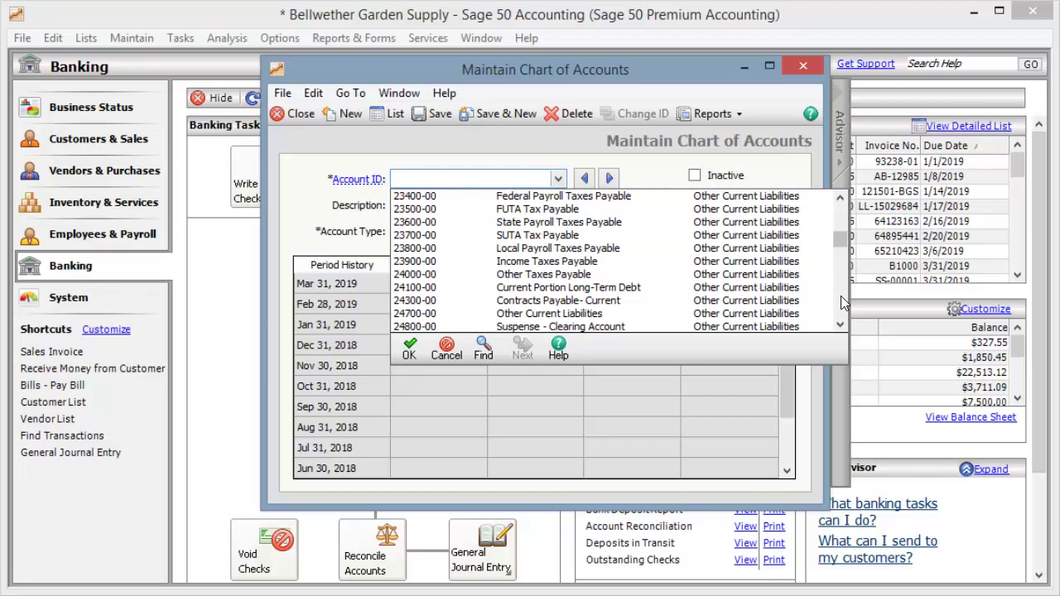
scroll(841, 298, down, 3)
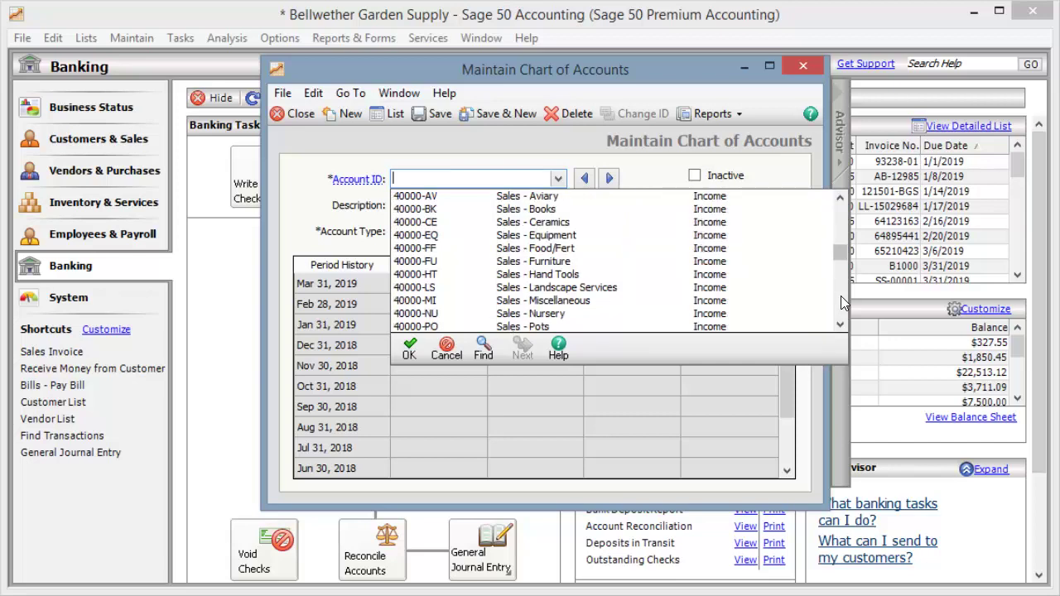
click(559, 179)
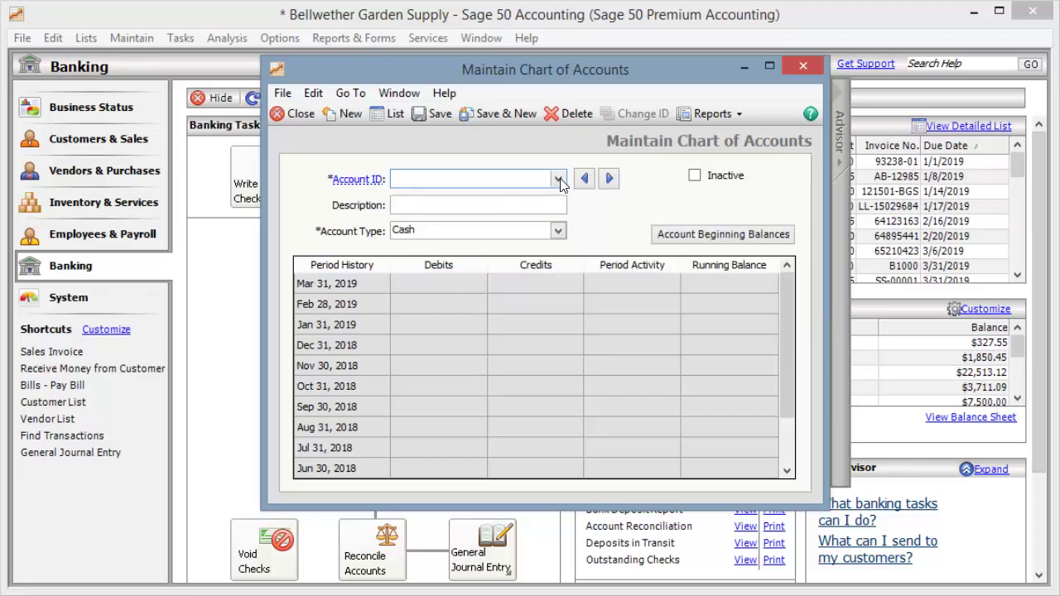
text(40000-PT)
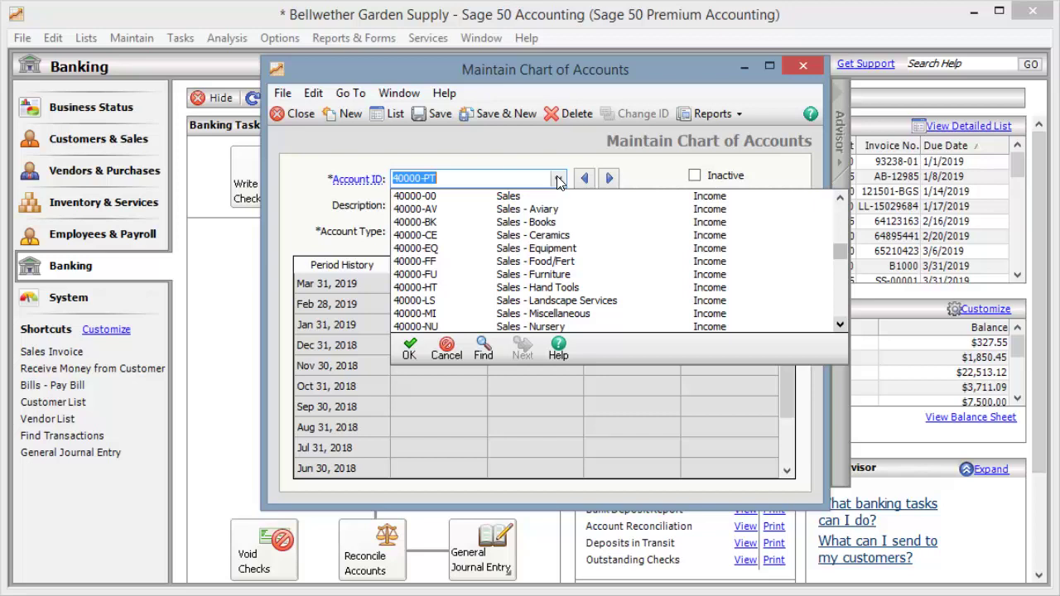
Step: Give account 40000-PT the description 'Sales - Patio' and account type Income
key(Tab)
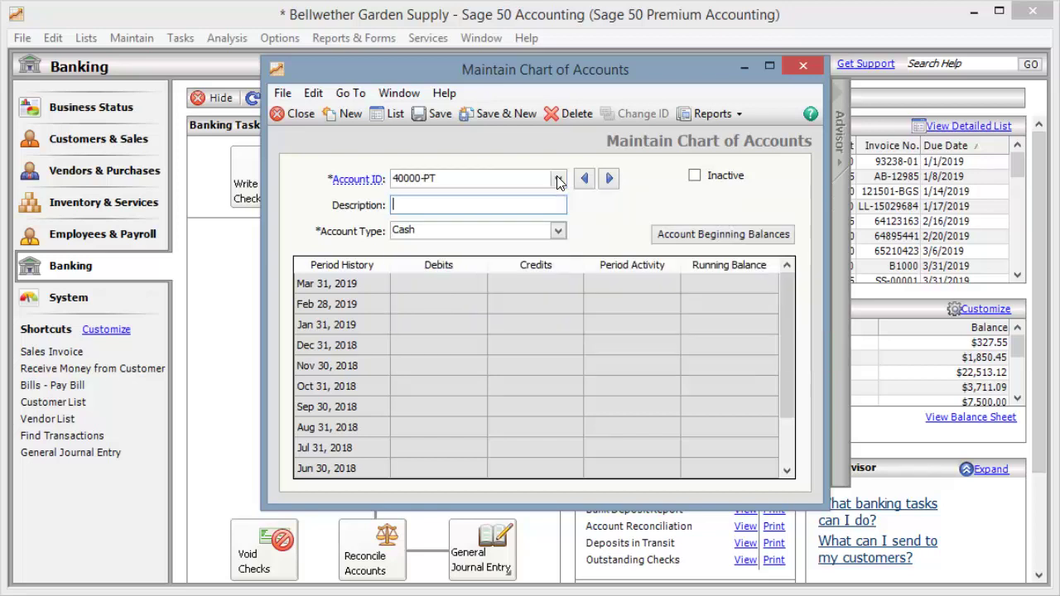
text(Sales - Patio)
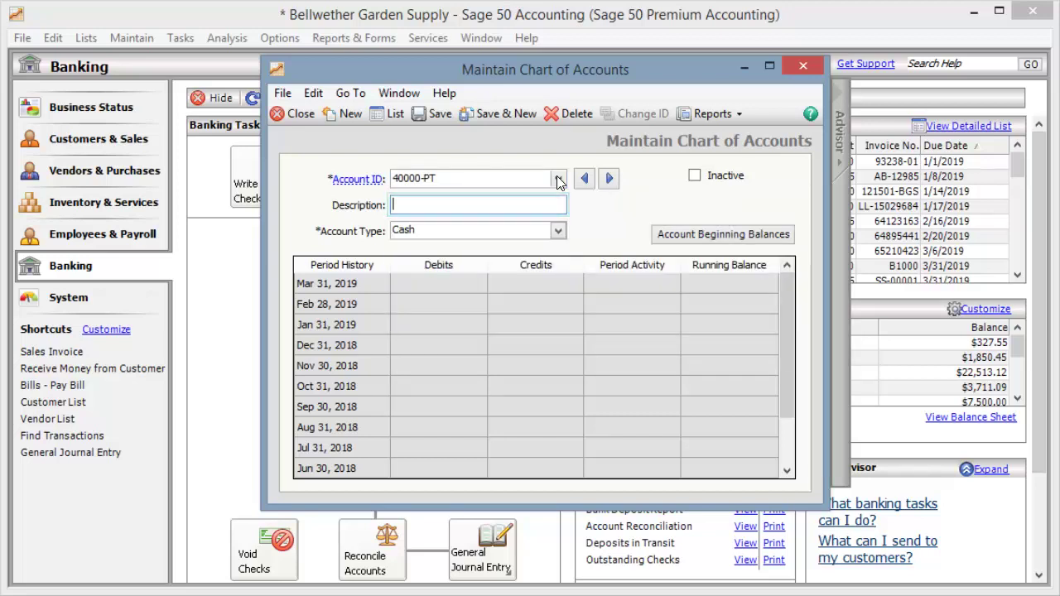
key(Tab)
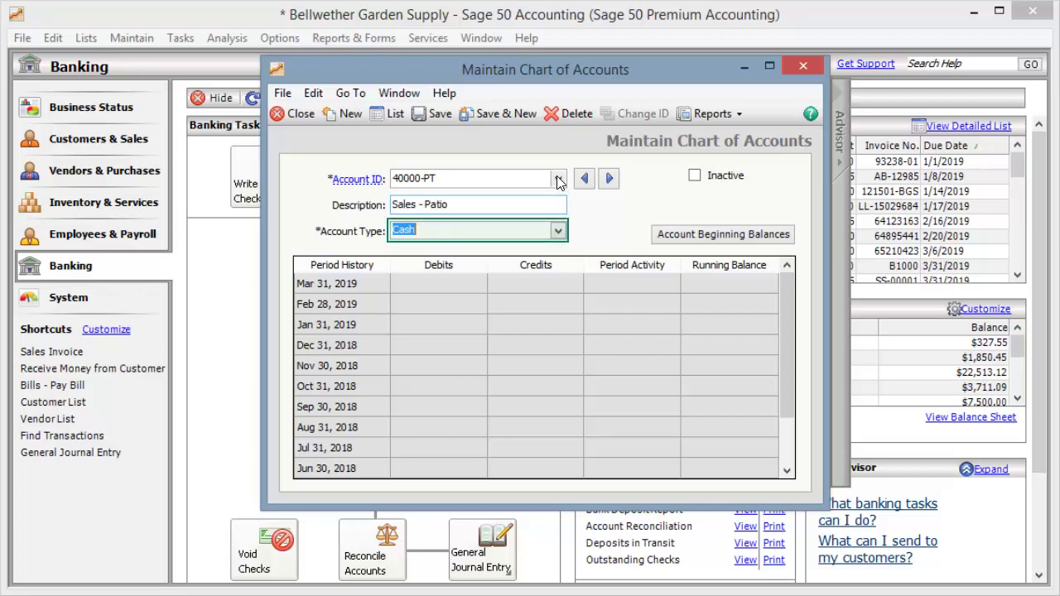
click(559, 232)
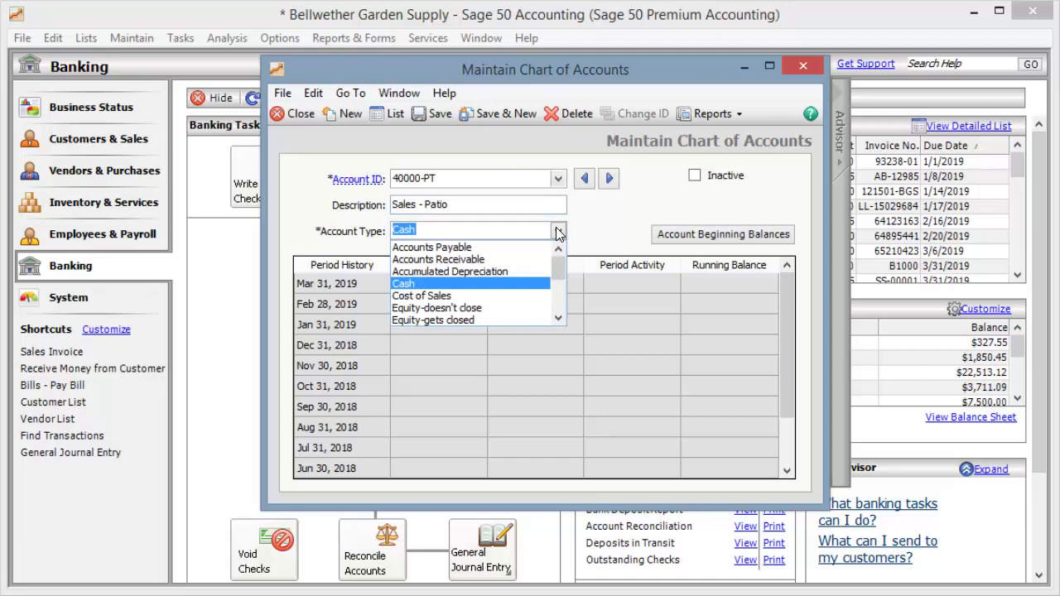
scroll(561, 307, down, 3)
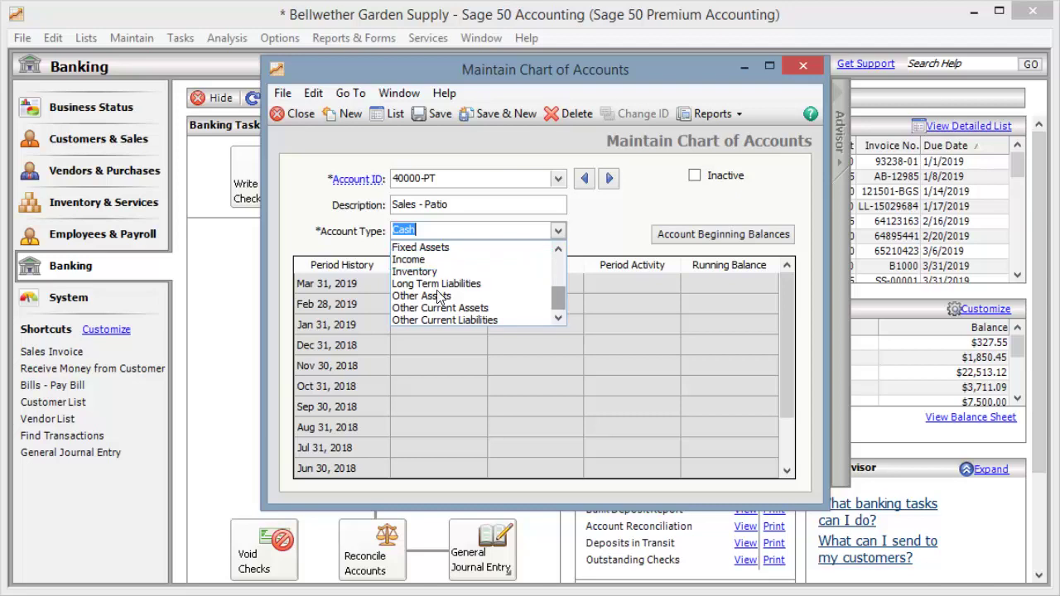
click(412, 260)
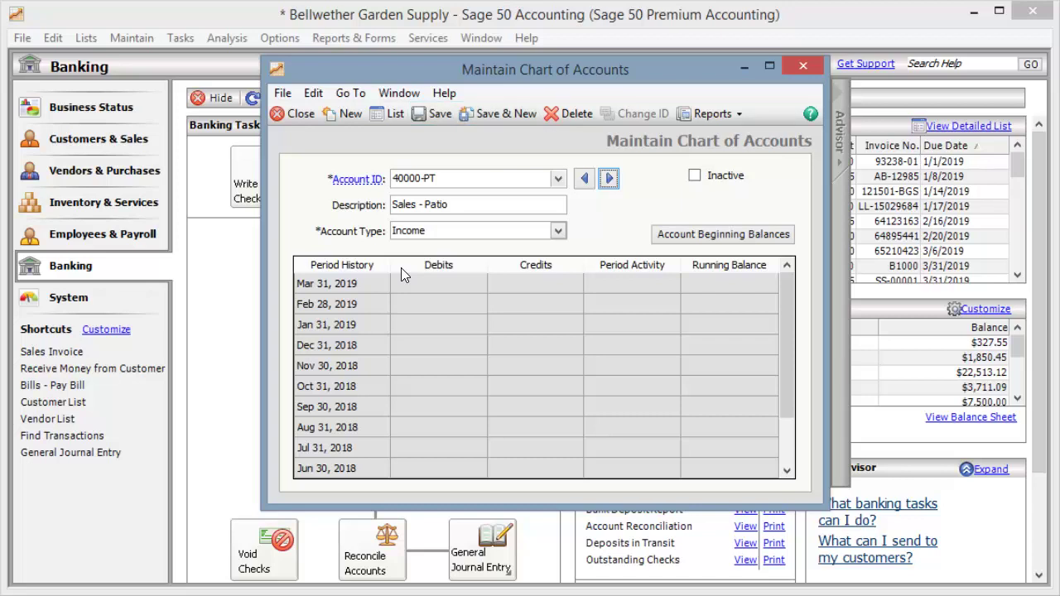
Step: Save the Sales - Patio account, then open View and Edit Accounts and scroll toward the 50000 accounts
click(416, 112)
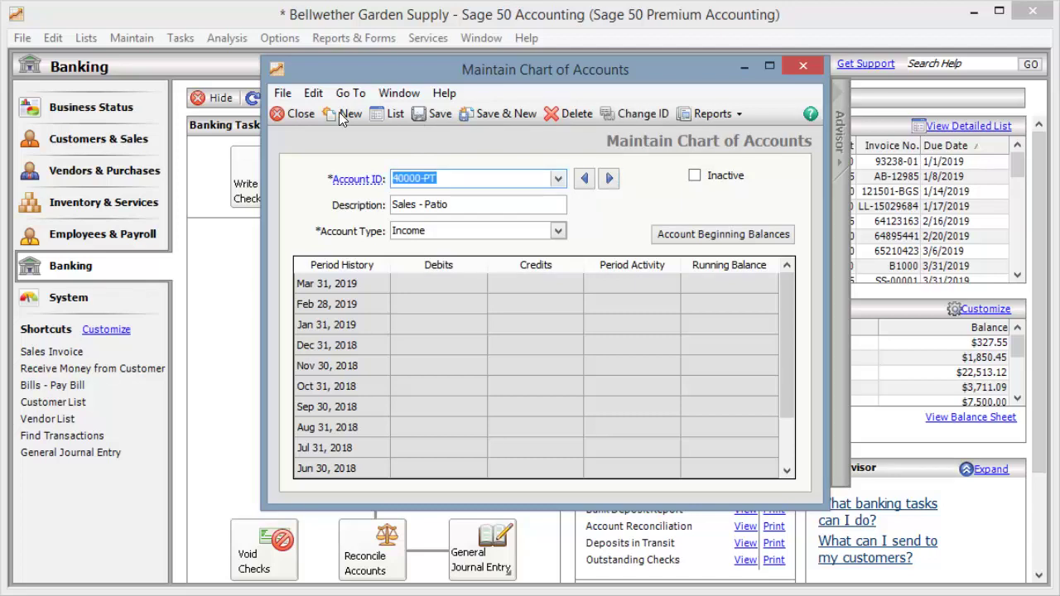
click(286, 115)
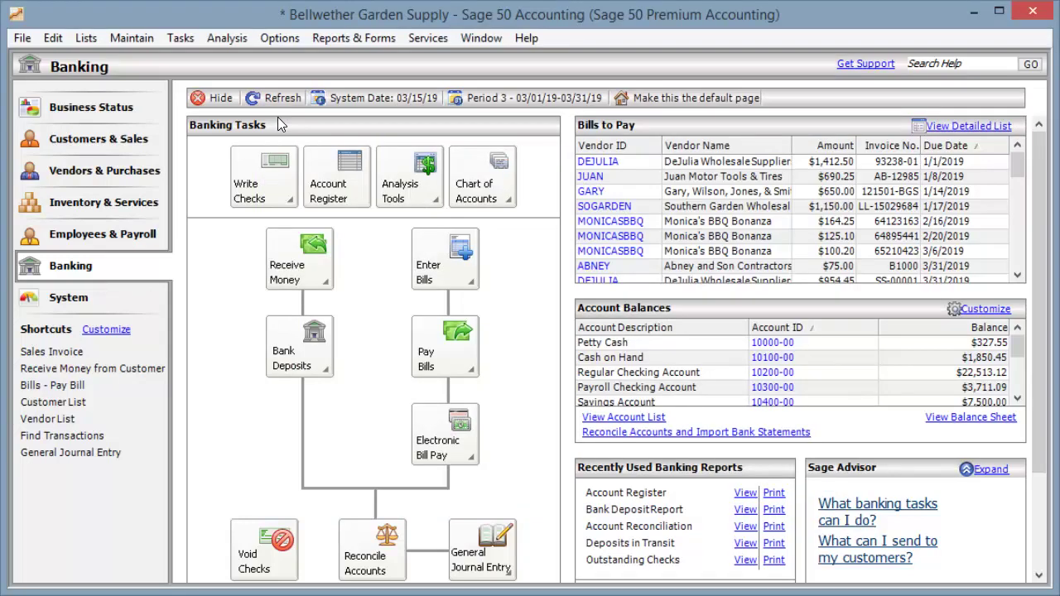
click(472, 180)
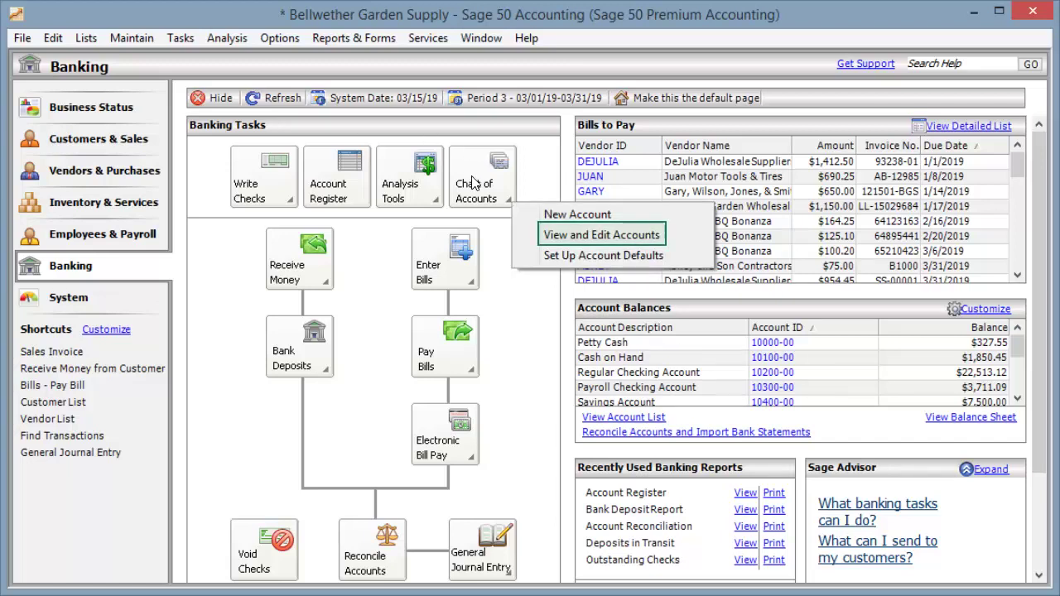
click(613, 236)
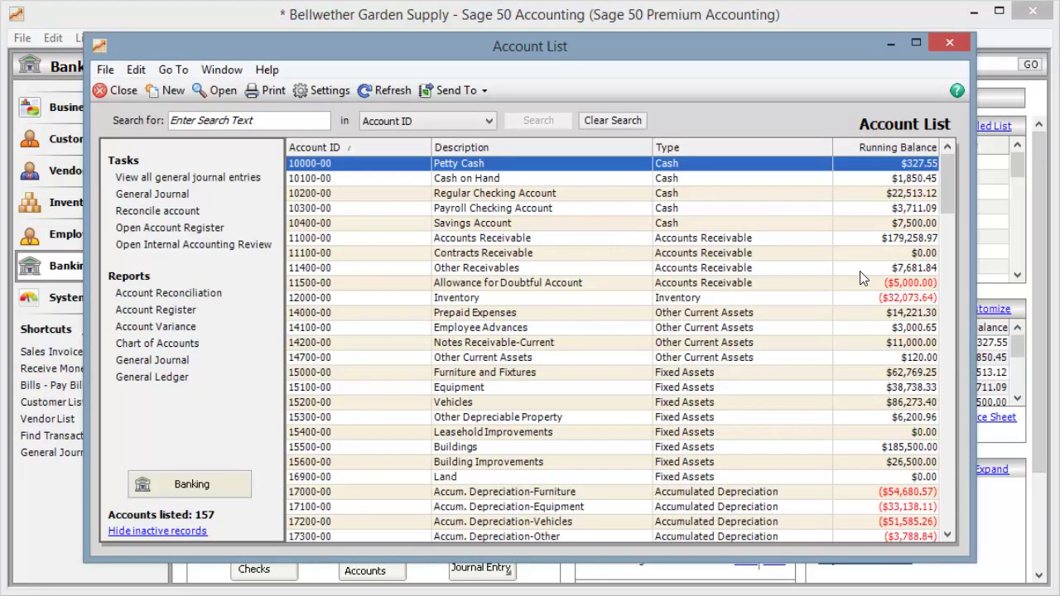
click(948, 391)
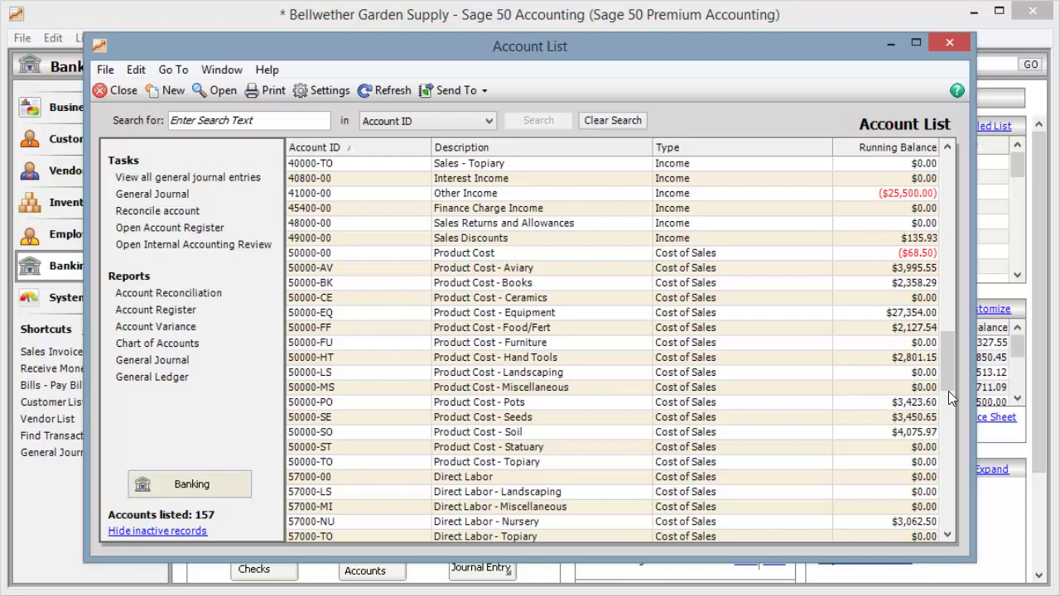
Step: Open account 50000-FU and change its description from Product Cost - Furniture to Product Cost - Patio
click(520, 342)
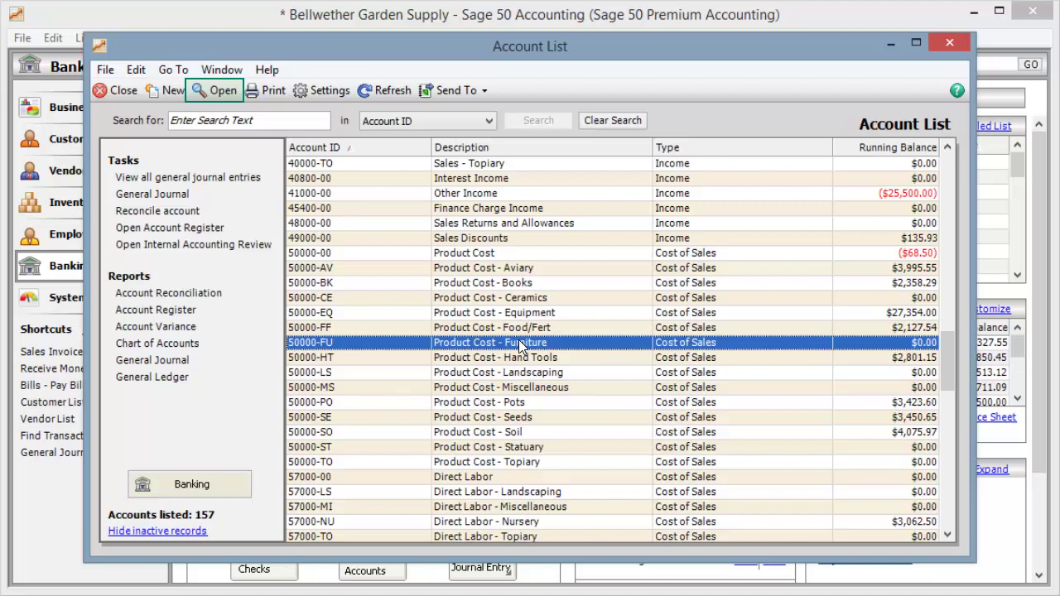
click(207, 91)
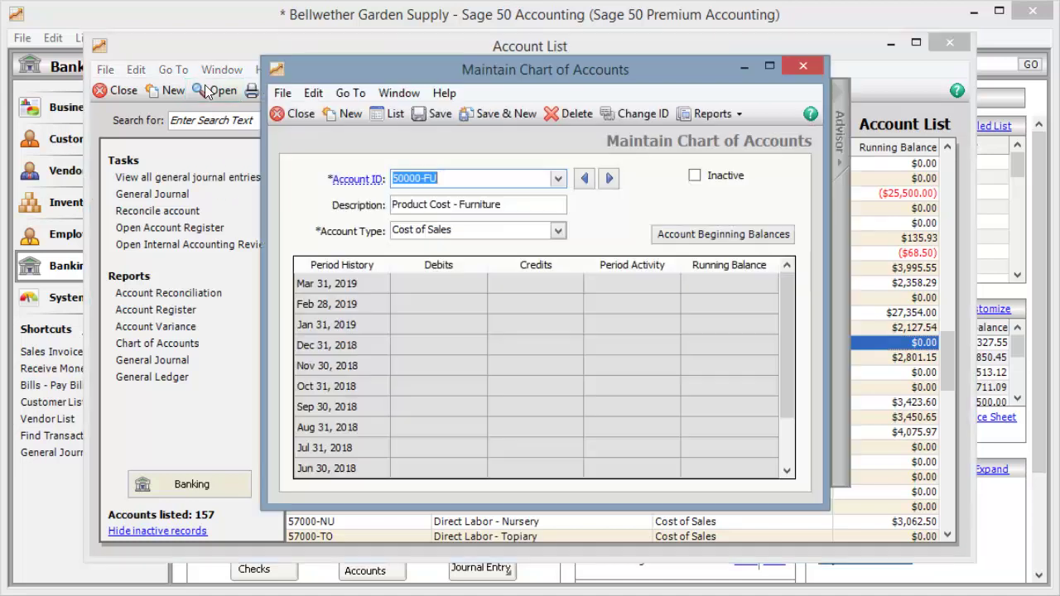
double_click(462, 209)
text(Patio)
key(Tab)
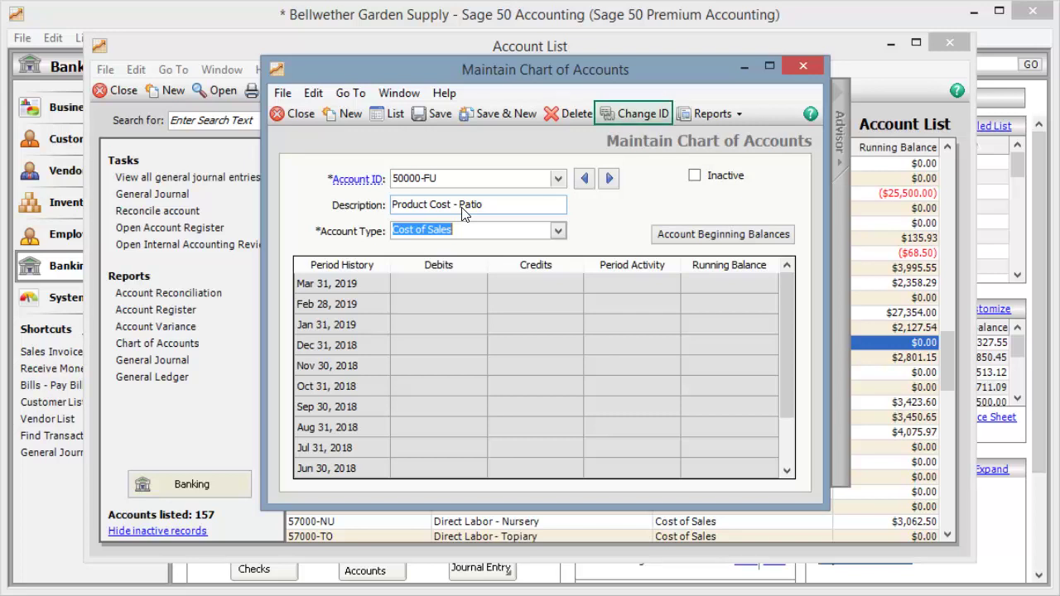
Step: Change the account ID from 50000-FU to 50000-PT
click(628, 113)
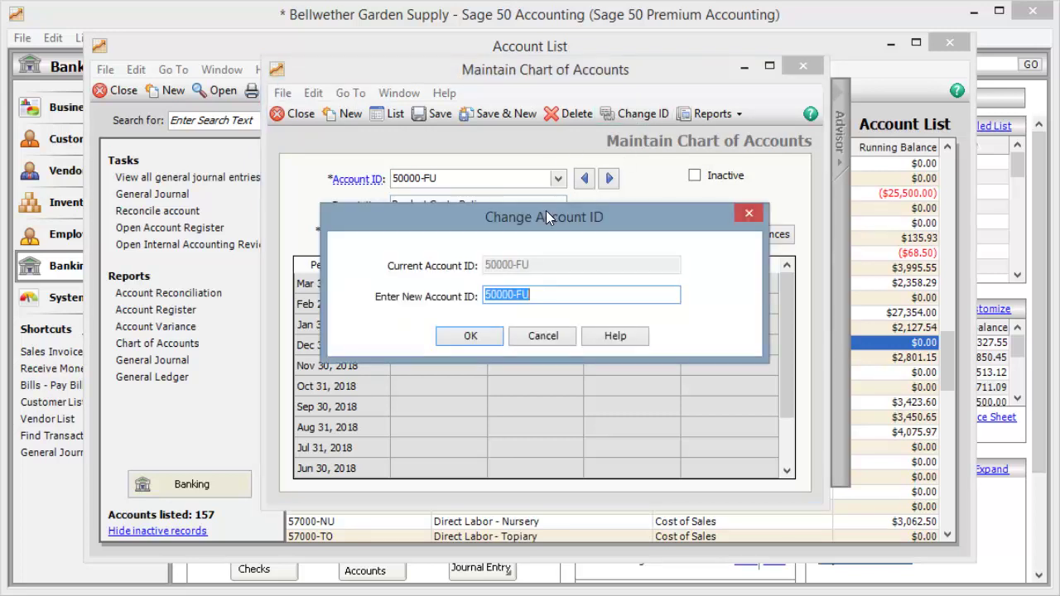
text(50000-PT)
key(Tab)
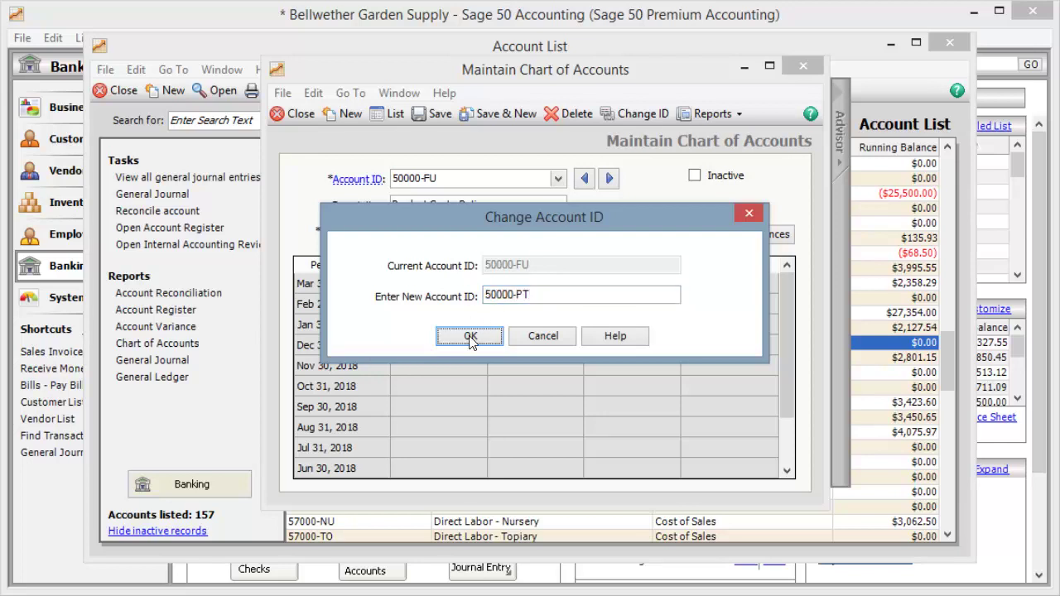
click(468, 335)
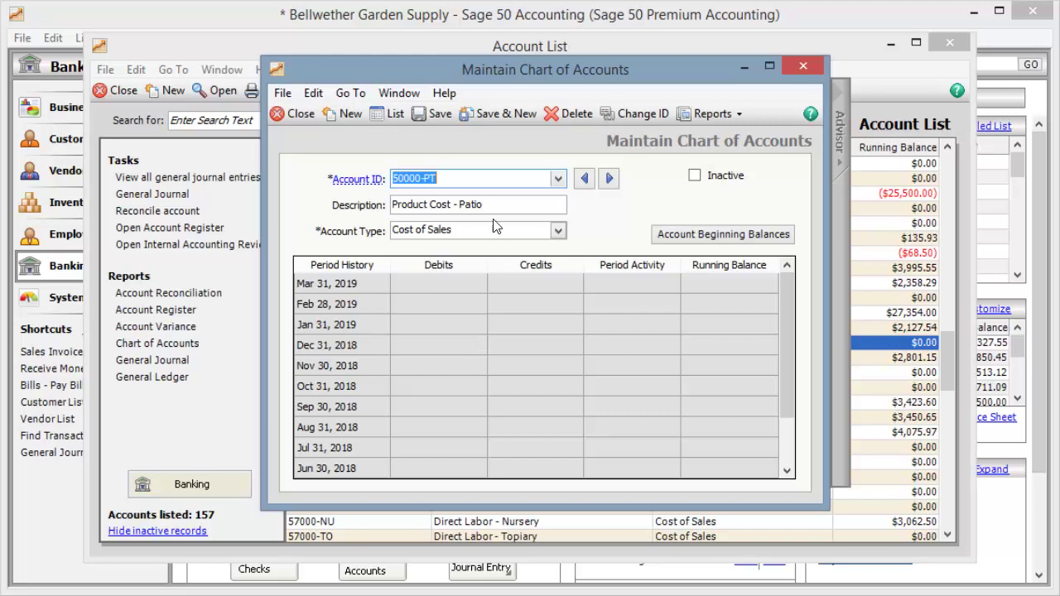
Step: Save the Patio cost account, load 40000-FU and try deleting it, which is refused due to existing transactions
click(498, 116)
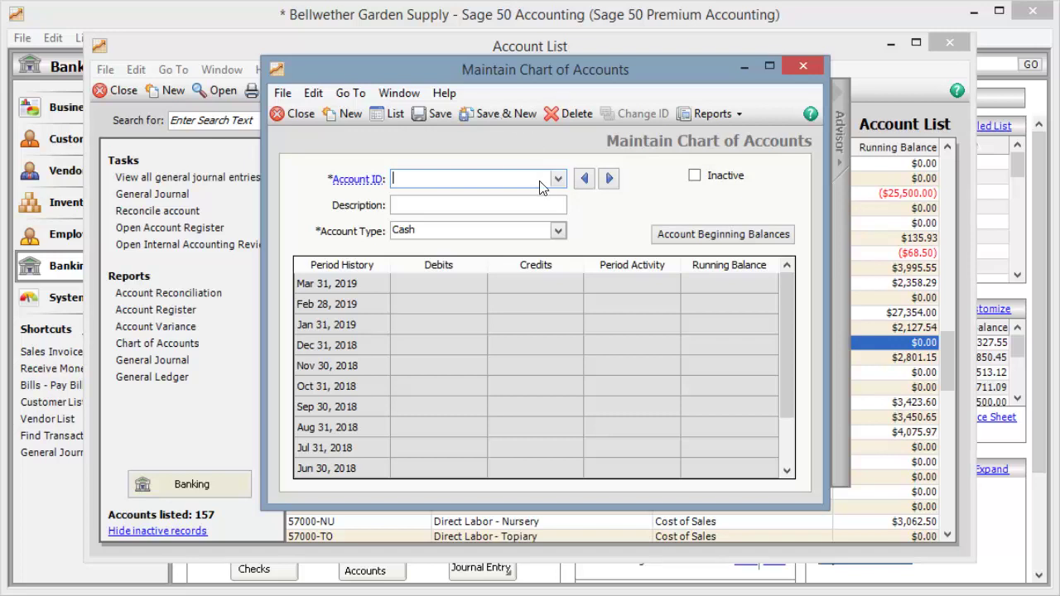
text(40000-FU)
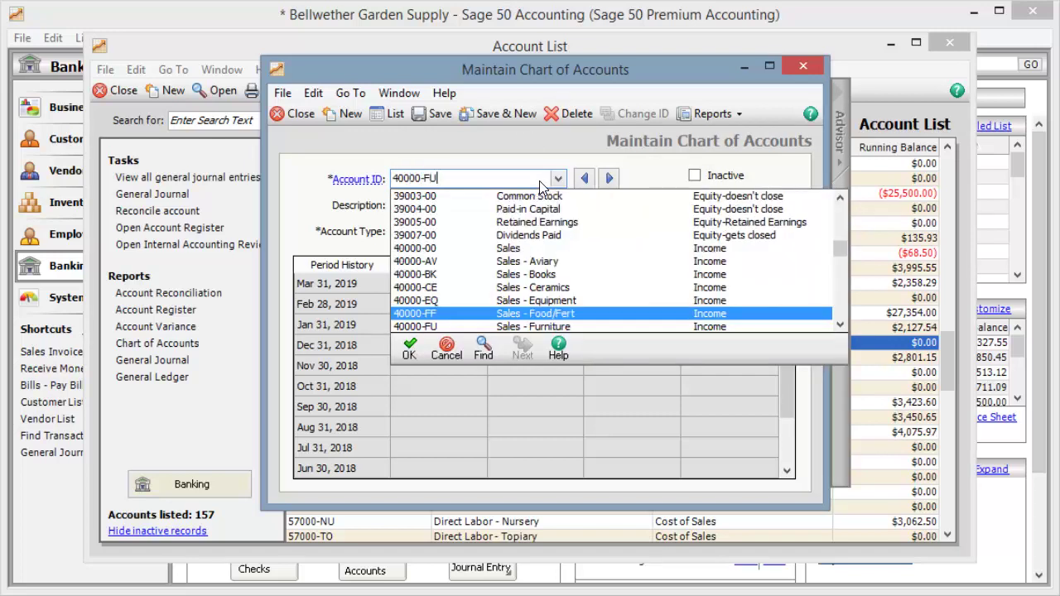
key(Tab)
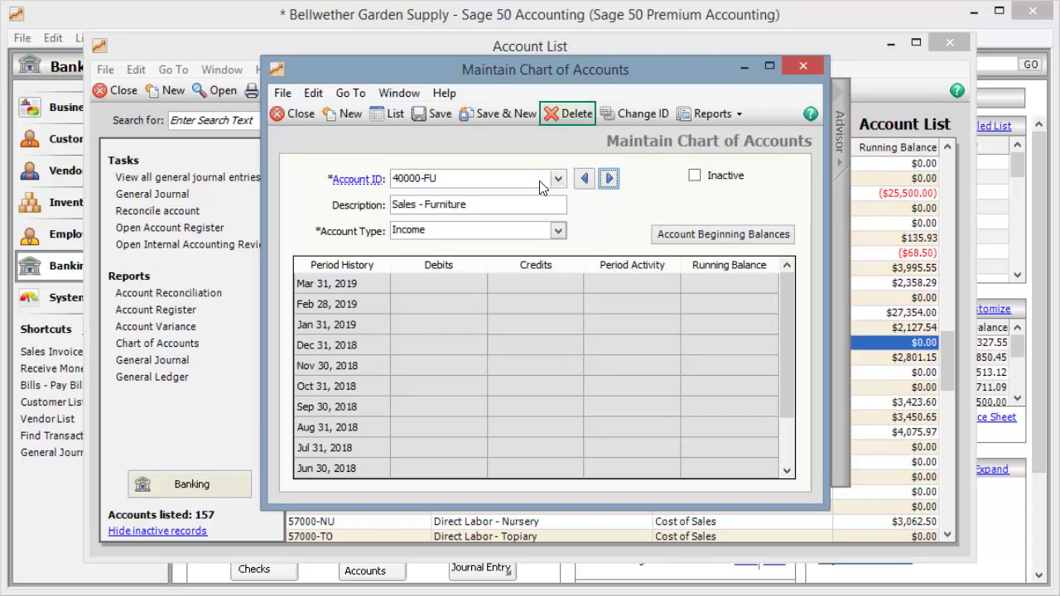
click(568, 113)
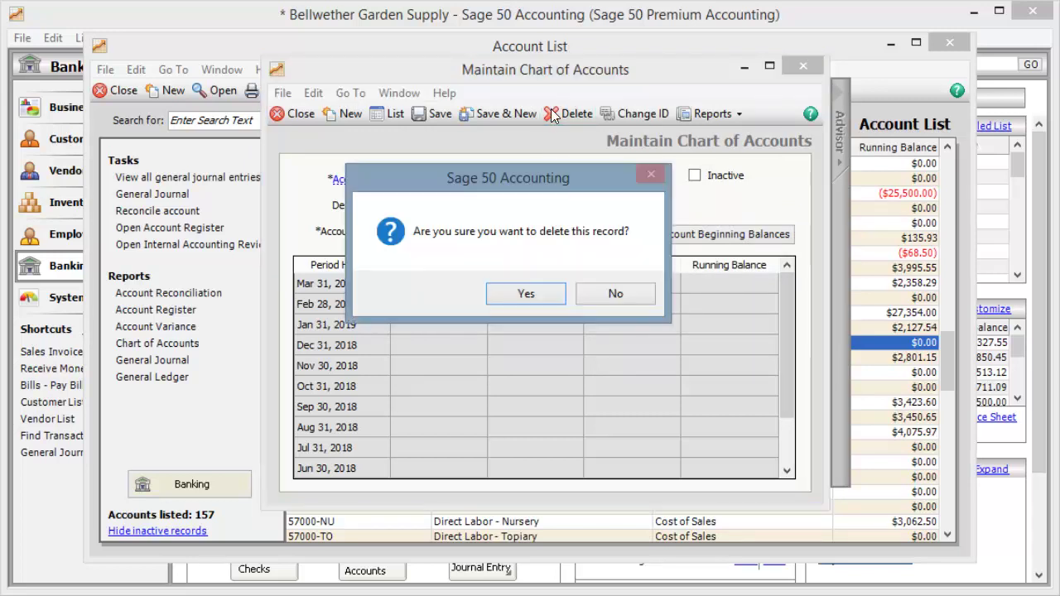
click(524, 291)
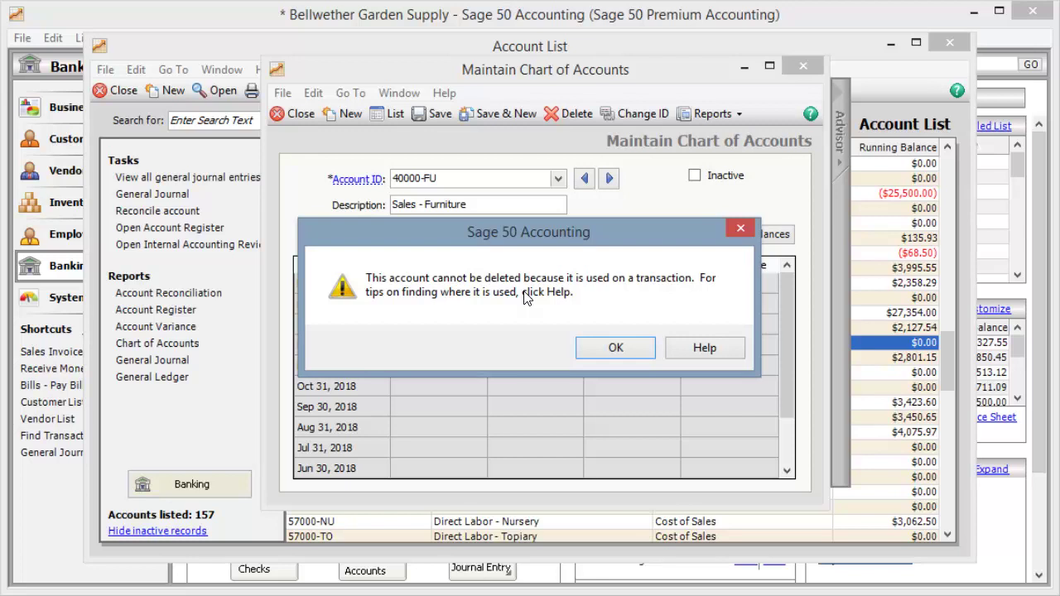
click(615, 346)
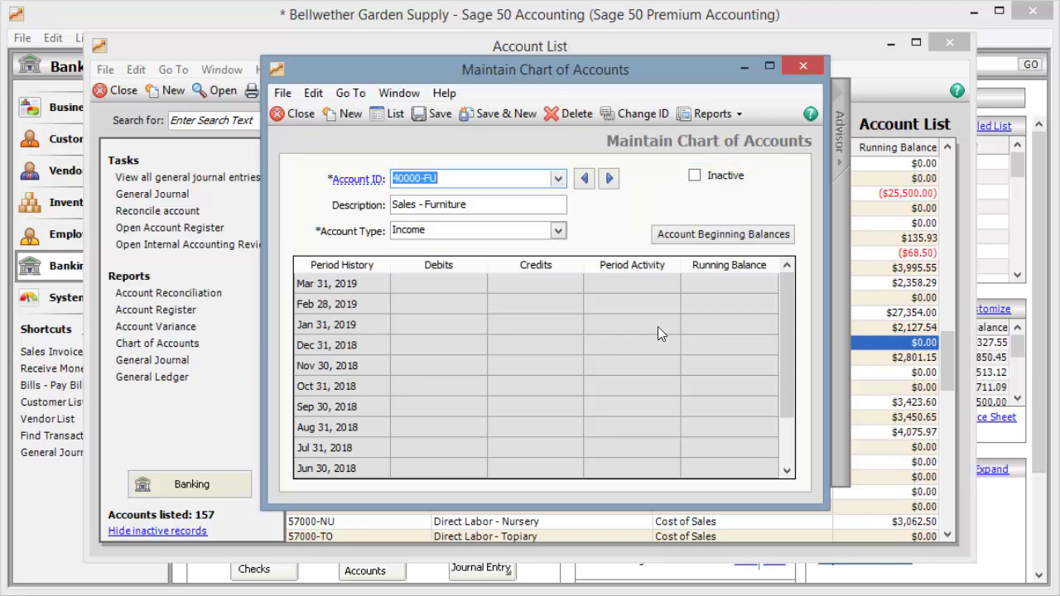
Step: Mark 40000-FU Sales - Furniture inactive and close both windows back to Banking
click(694, 175)
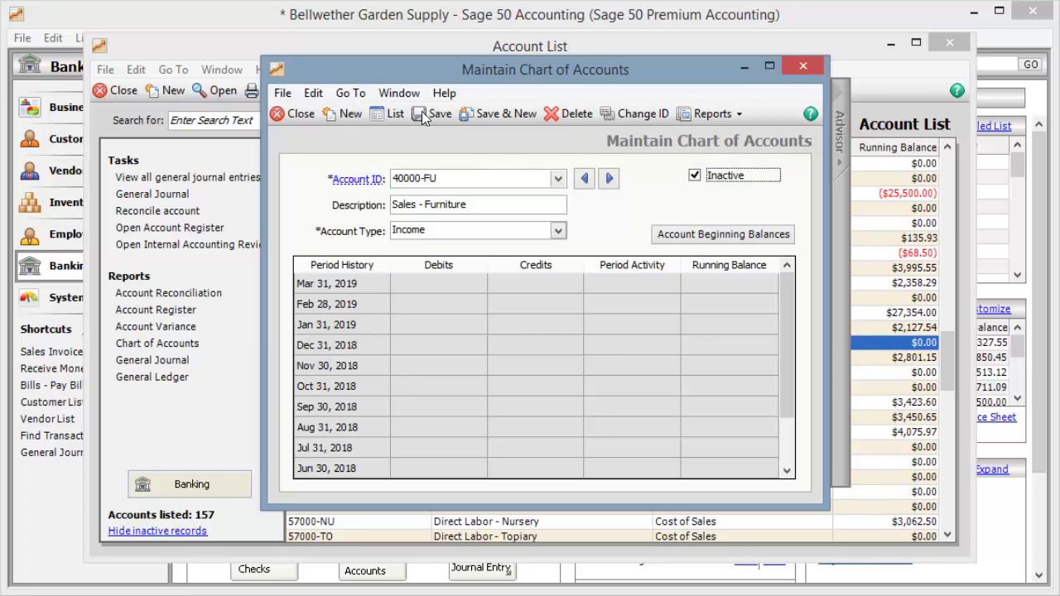
click(282, 116)
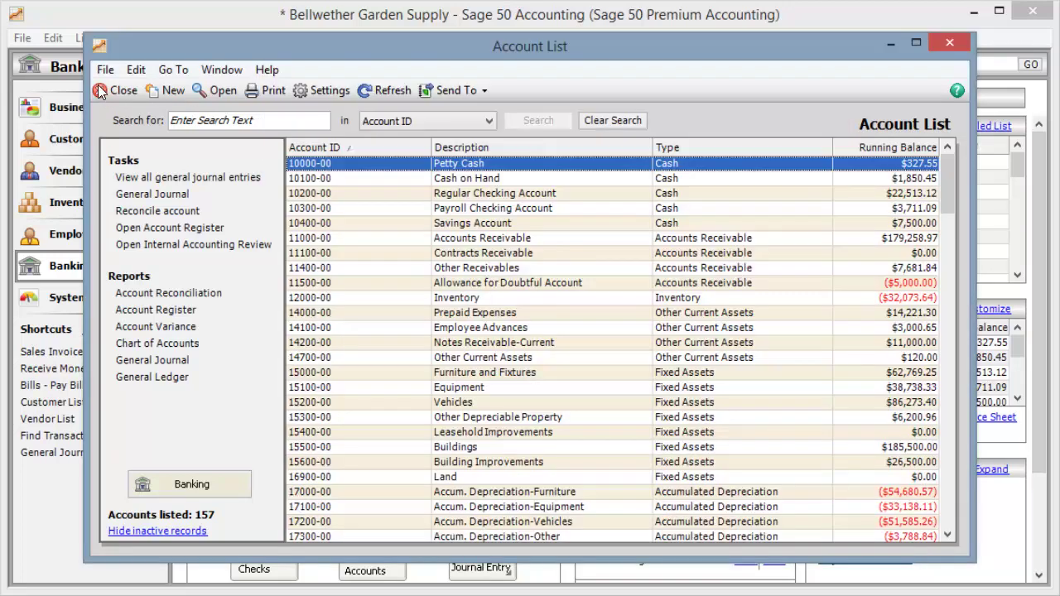
click(98, 86)
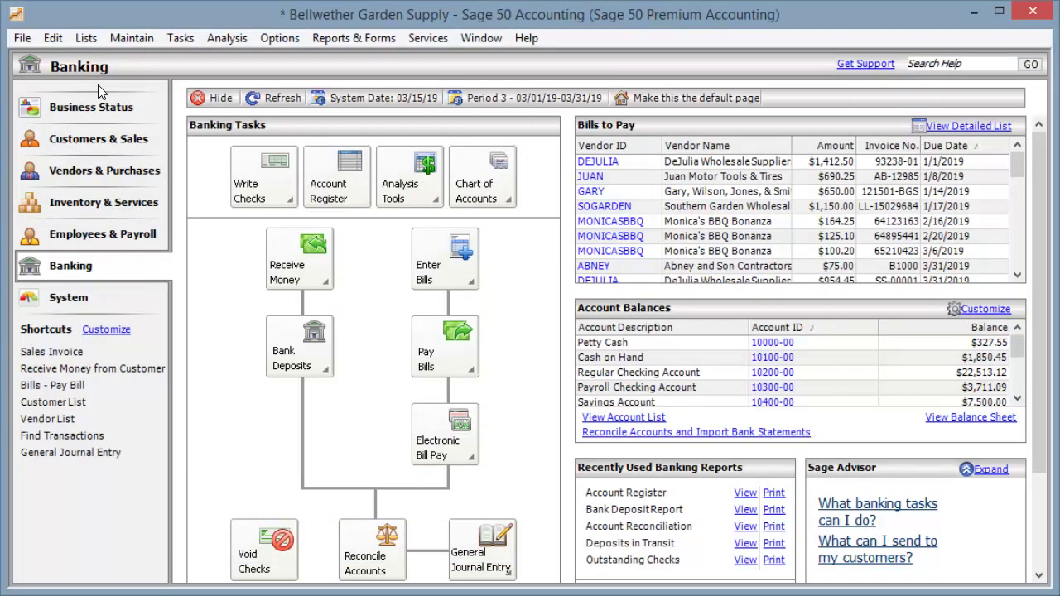